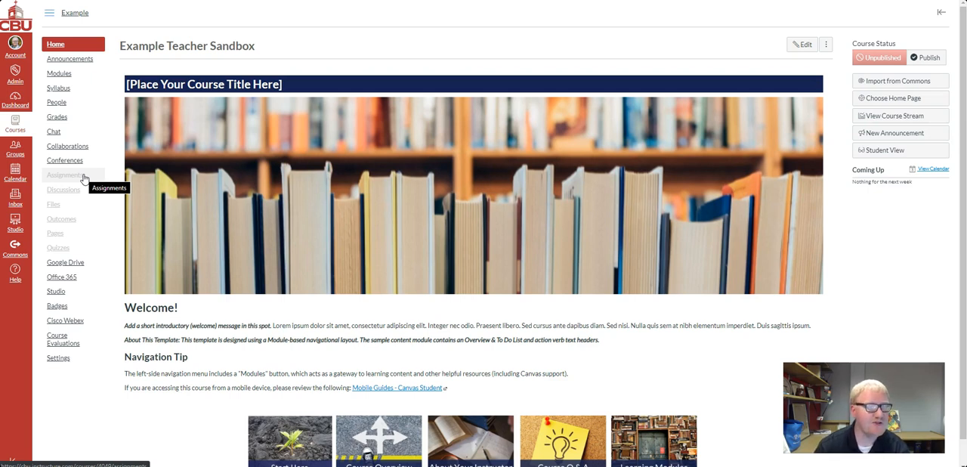
# Open the Assignments page of the Example Teacher Sandbox course
pyautogui.click(84, 178)
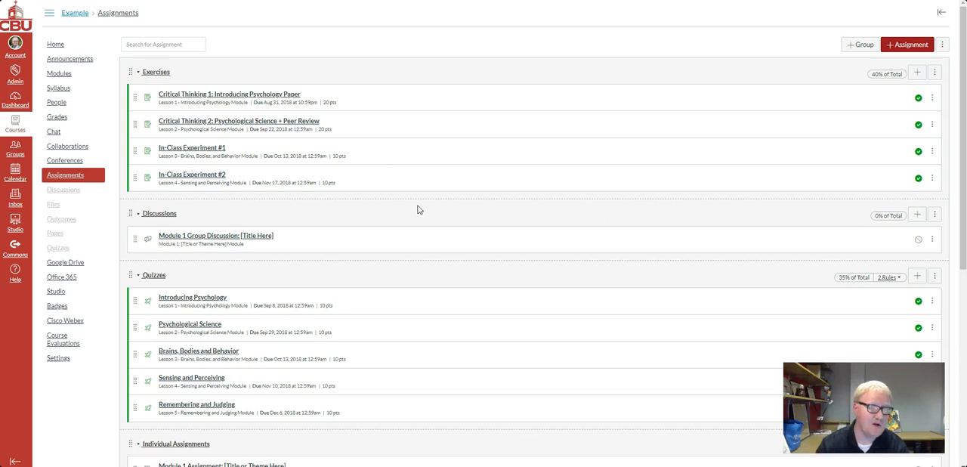
# Examine the assignment groups, their contents and their grade weights, looking for duplicate Discussions and Quizzes groups
pyautogui.scroll(-3, 332, 119)
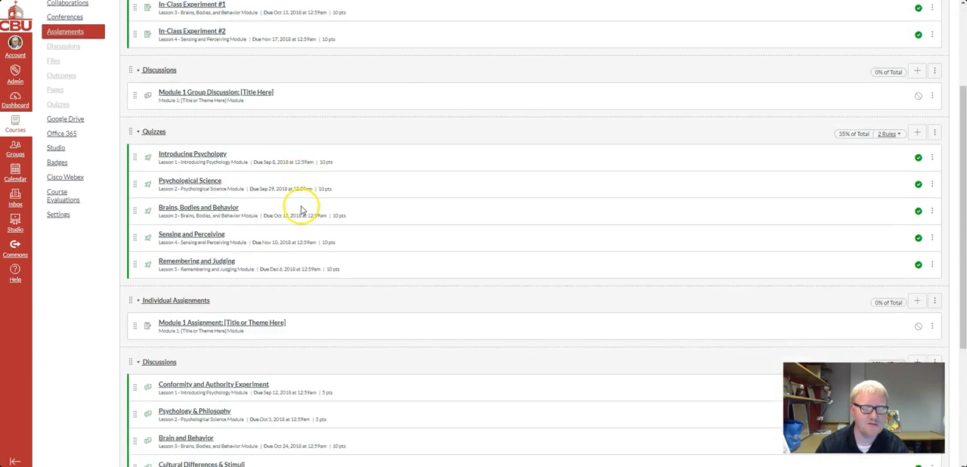
pyautogui.scroll(-4, 300, 210)
pyautogui.scroll(4, 286, 325)
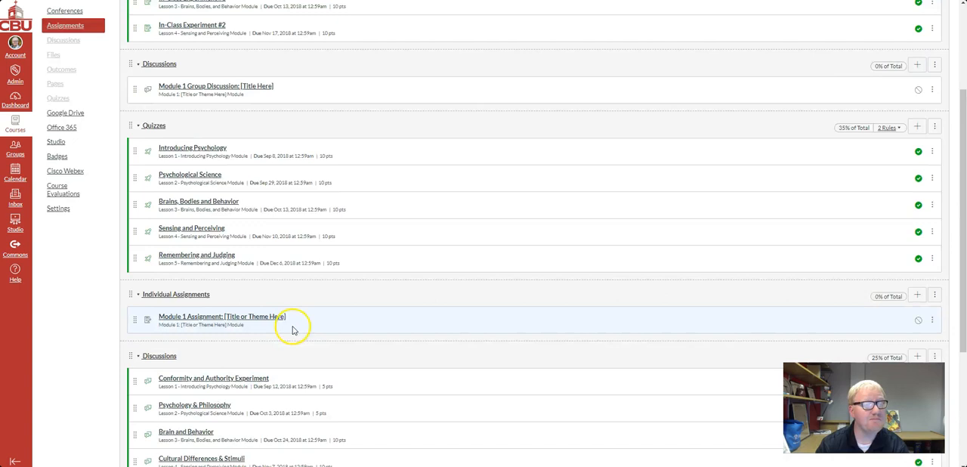
pyautogui.scroll(3, 293, 330)
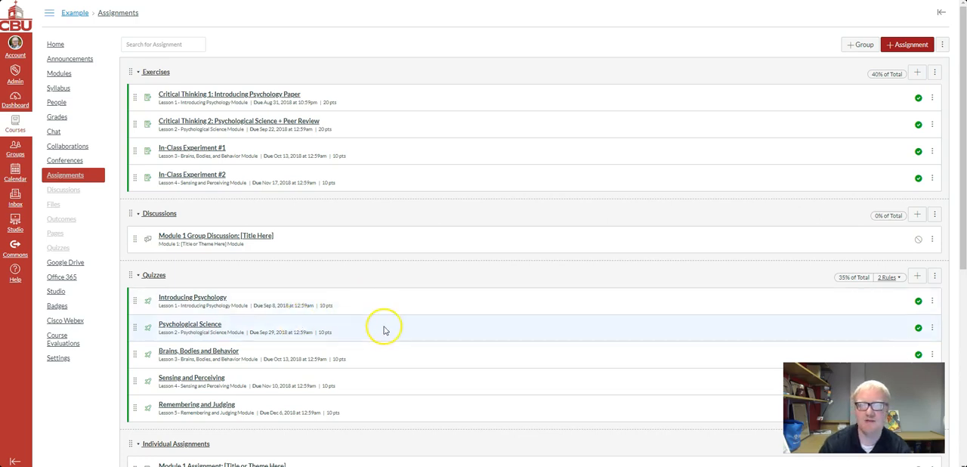
pyautogui.scroll(-1, 420, 295)
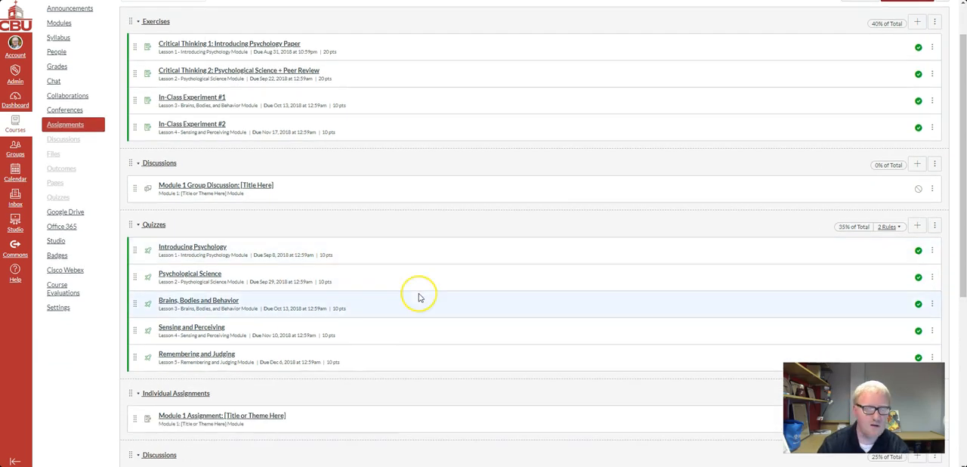
pyautogui.scroll(-3, 420, 297)
pyautogui.scroll(4, 419, 302)
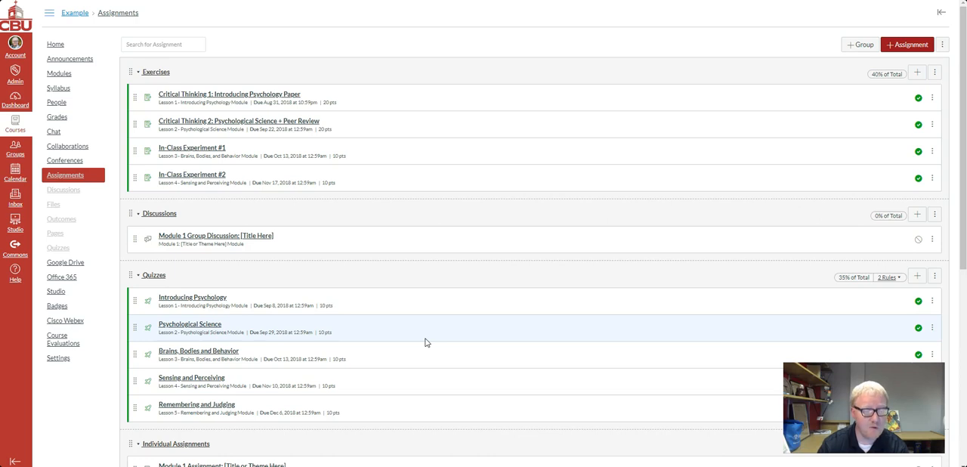
pyautogui.scroll(-7, 232, 368)
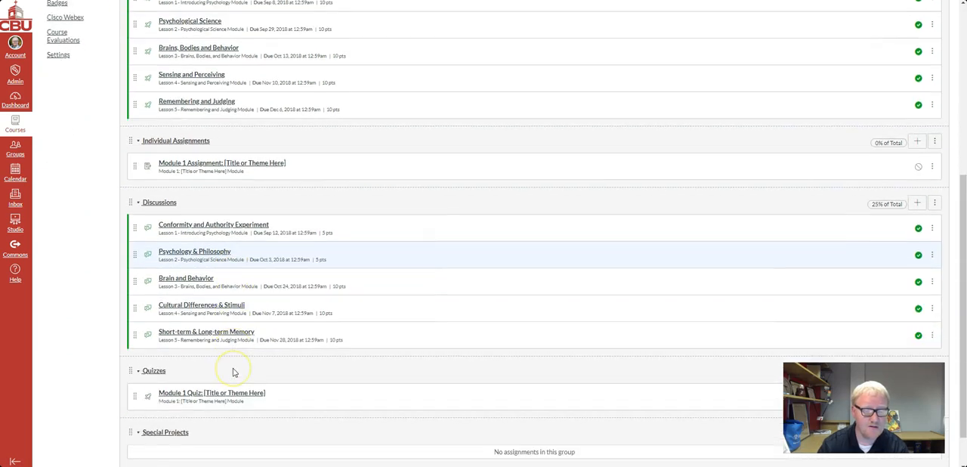
pyautogui.scroll(1, 233, 370)
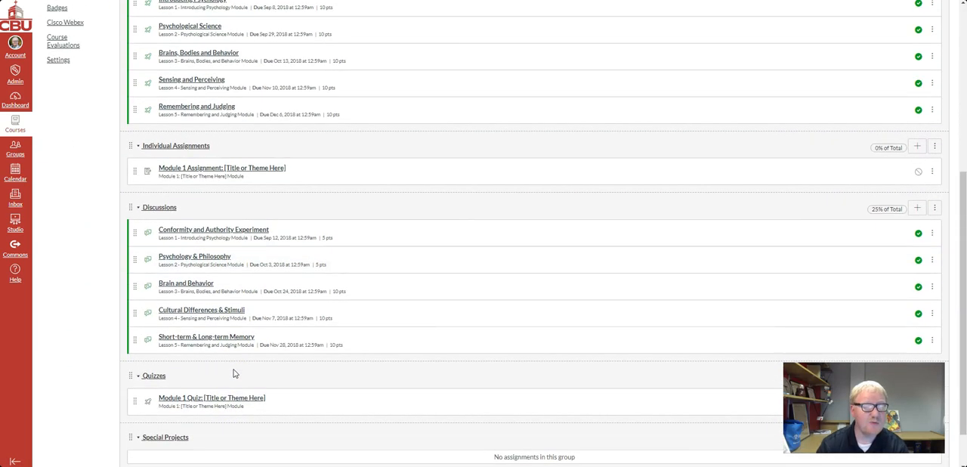
pyautogui.scroll(6, 233, 373)
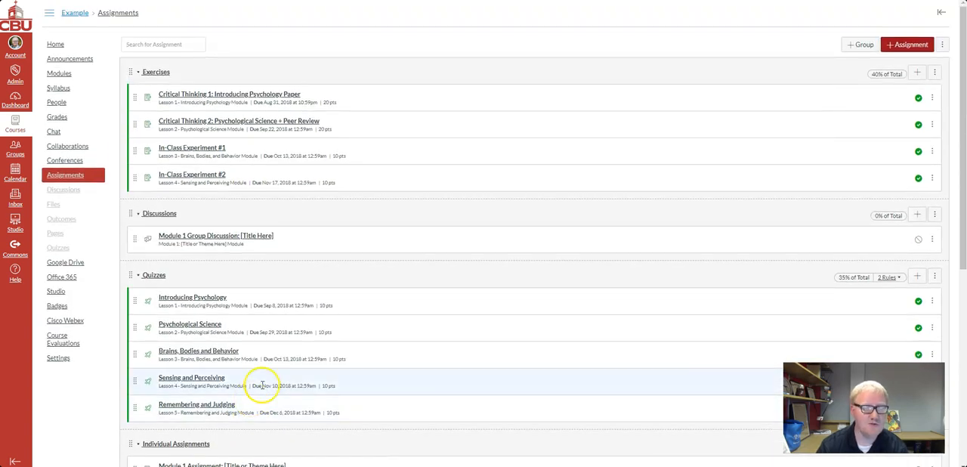
pyautogui.scroll(-7, 420, 264)
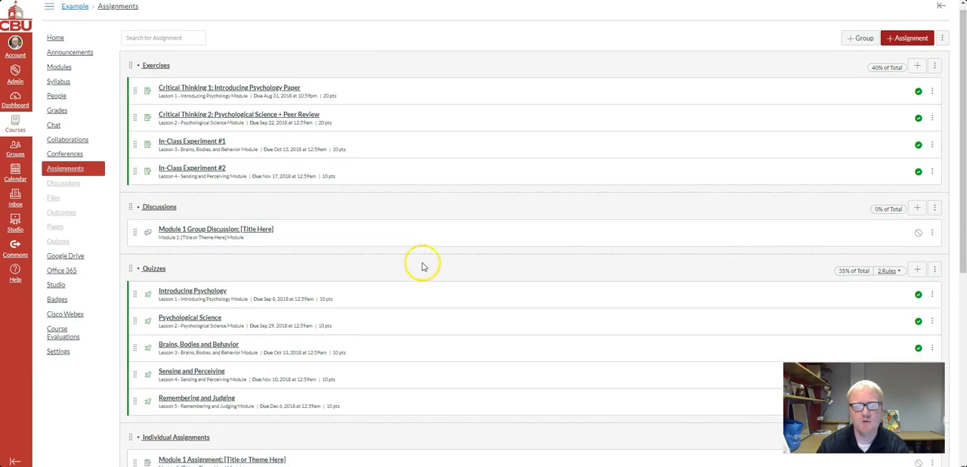
pyautogui.scroll(7, 245, 361)
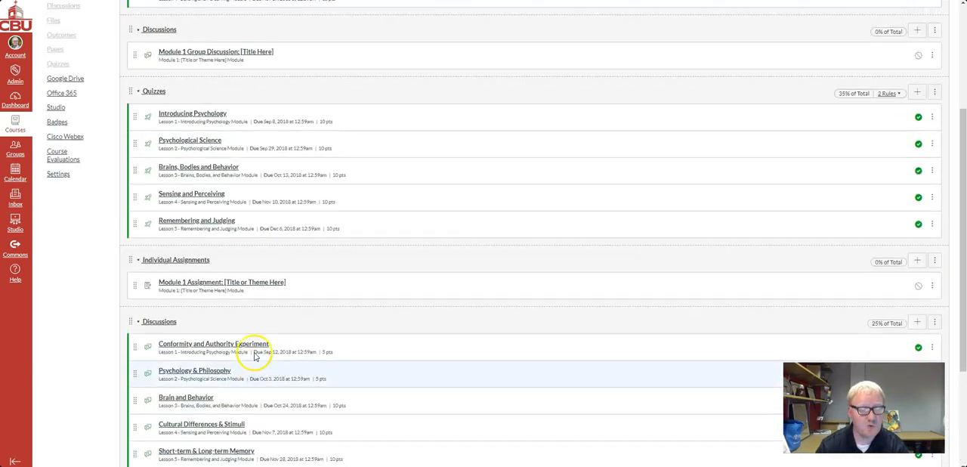
pyautogui.scroll(-2, 241, 230)
pyautogui.scroll(-2, 242, 230)
pyautogui.scroll(2, 306, 310)
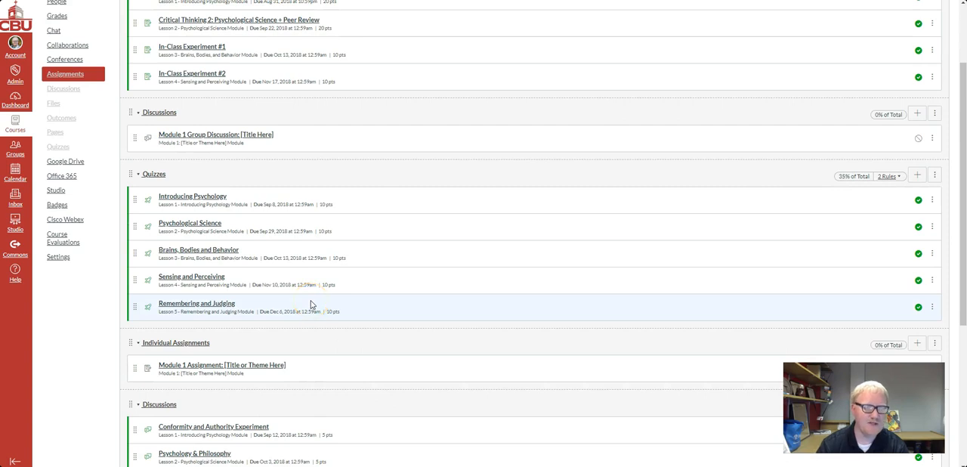
# Move "Module 1 Group Discussion: [Title Here]" to the end of the Discussions group weighted 25% of total
pyautogui.scroll(-2, 312, 303)
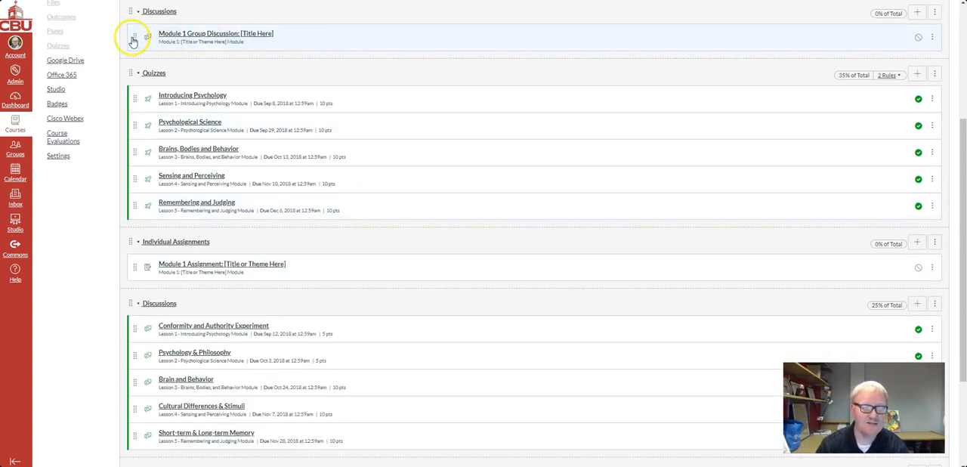
pyautogui.moveTo(133, 42); pyautogui.dragTo(154, 332)
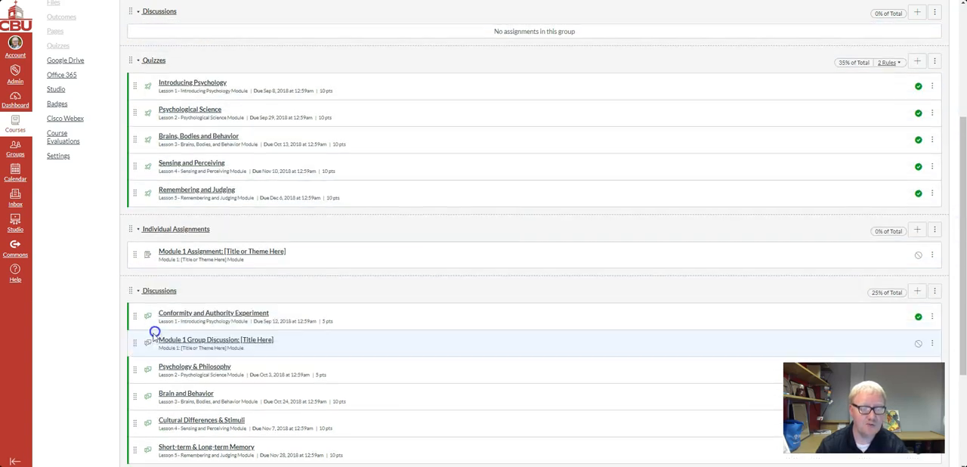
pyautogui.scroll(-1, 174, 334)
pyautogui.moveTo(136, 295); pyautogui.dragTo(134, 394)
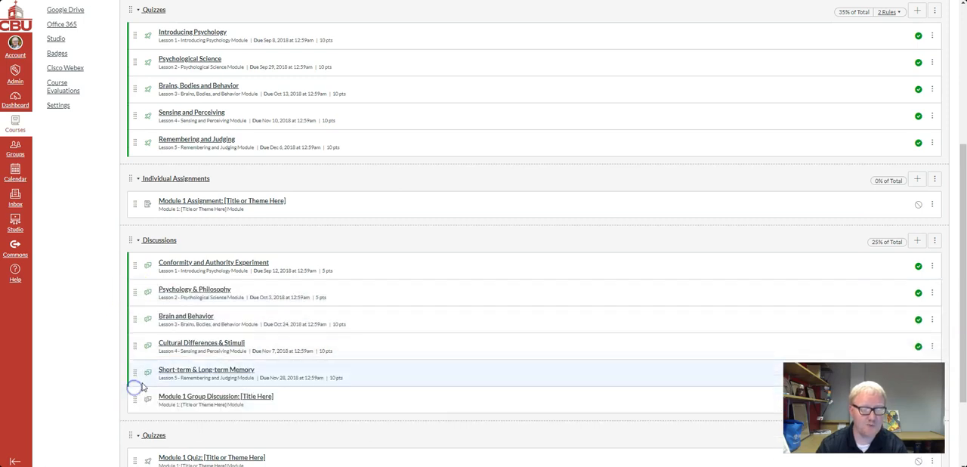
# Delete the empty Discussions assignment group between Exercises and Quizzes and accept the confirmation
pyautogui.scroll(4, 184, 389)
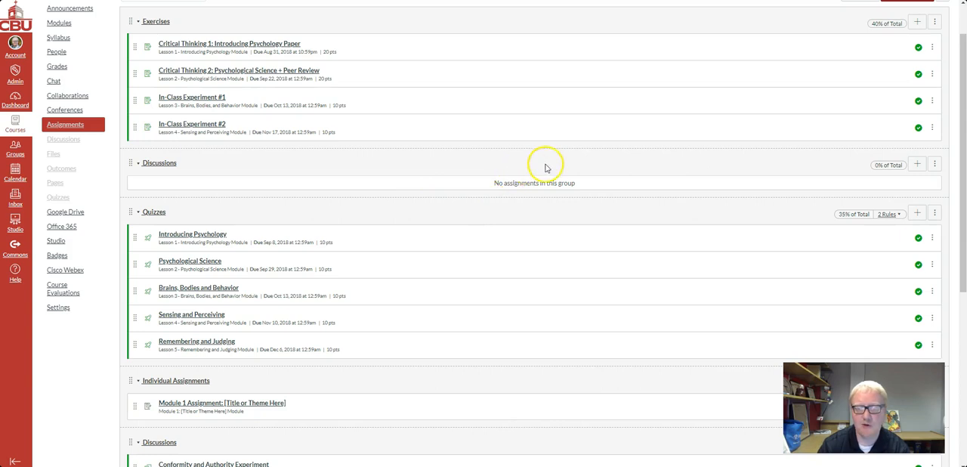
pyautogui.click(933, 165)
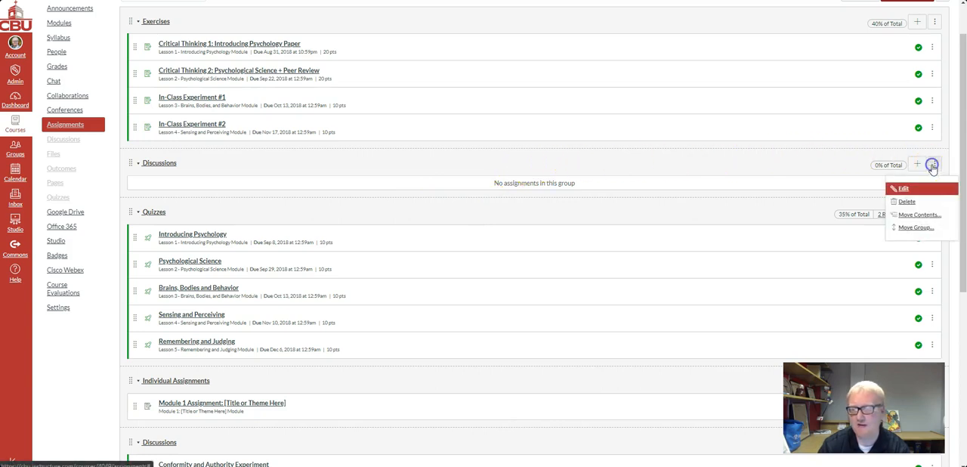
pyautogui.click(905, 201)
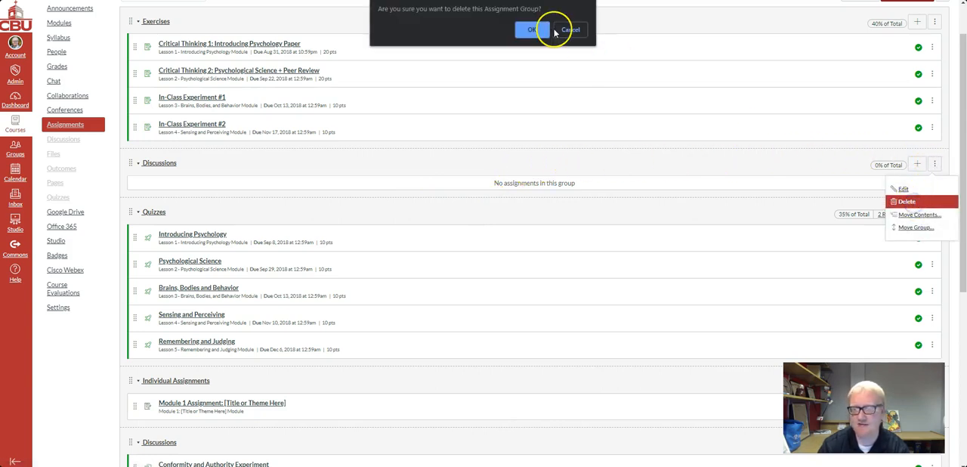
pyautogui.click(531, 29)
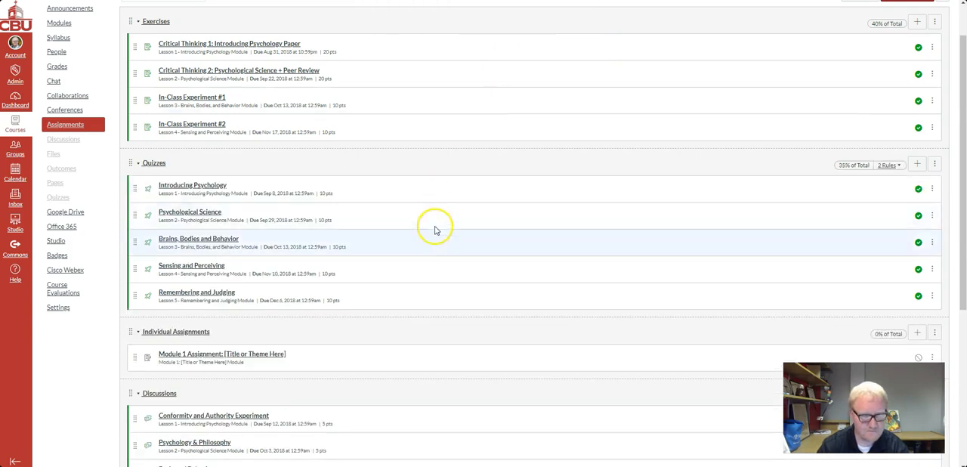
# Review the remaining assignment groups for other template items and redundant groups that need merging
pyautogui.scroll(-3, 432, 226)
pyautogui.scroll(-1, 434, 236)
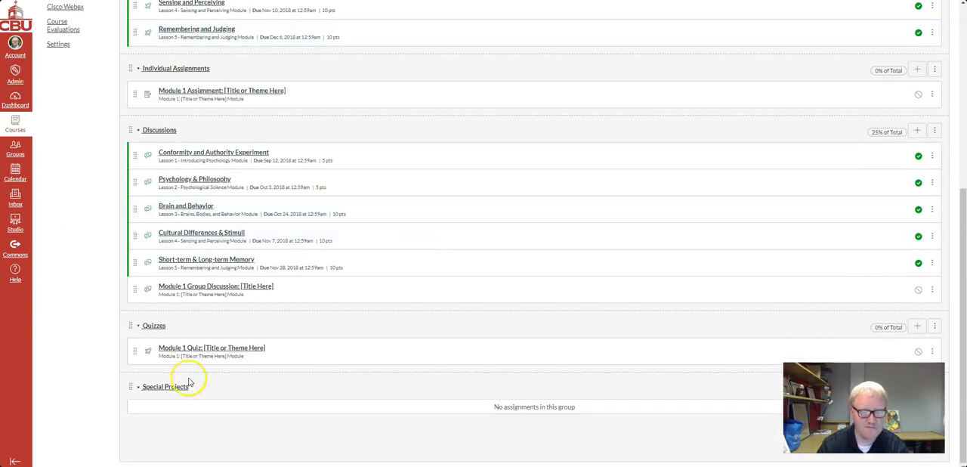
pyautogui.scroll(1, 399, 392)
pyautogui.scroll(-1, 399, 392)
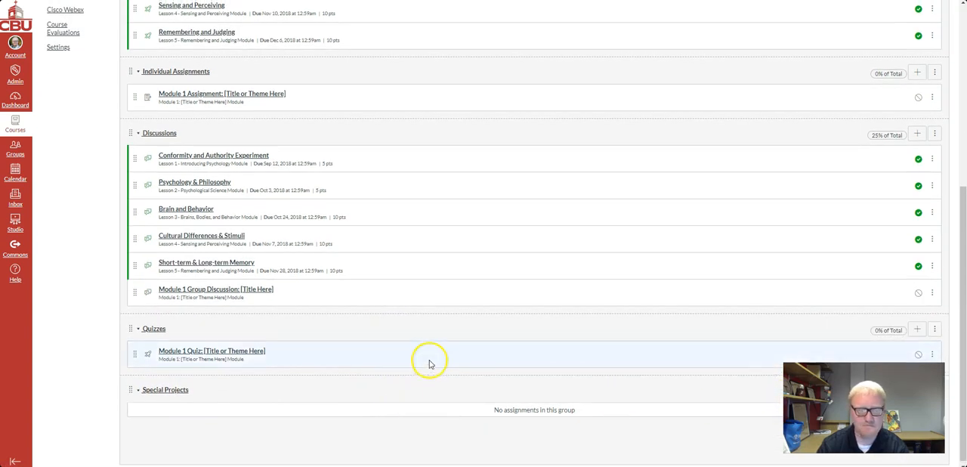
pyautogui.scroll(2, 408, 355)
pyautogui.scroll(3, 244, 242)
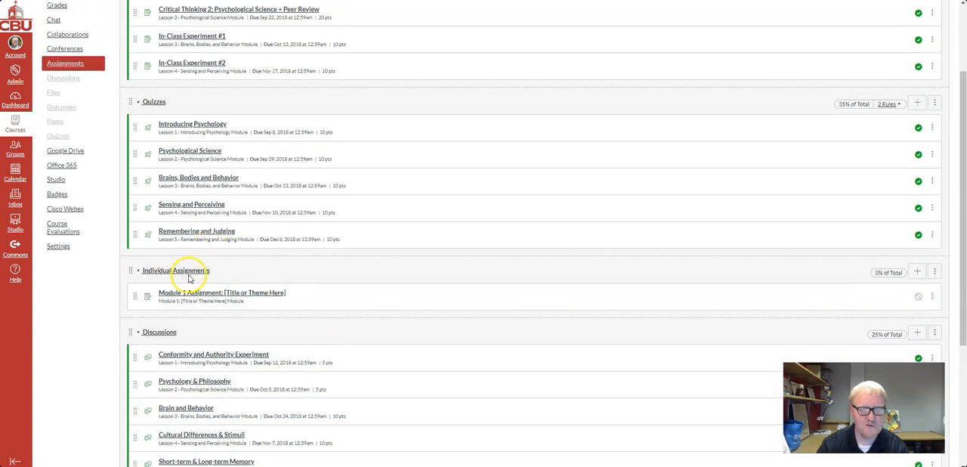
pyautogui.scroll(2, 201, 282)
pyautogui.scroll(-7, 200, 281)
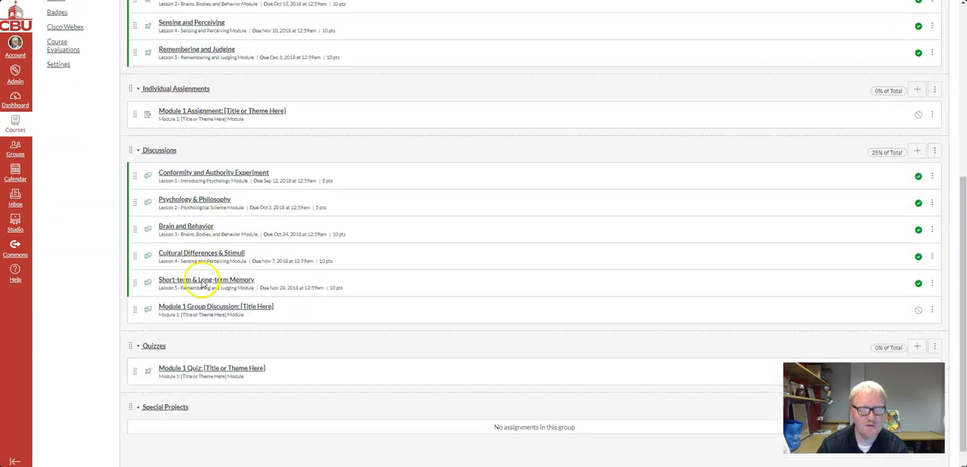
pyautogui.scroll(5, 202, 282)
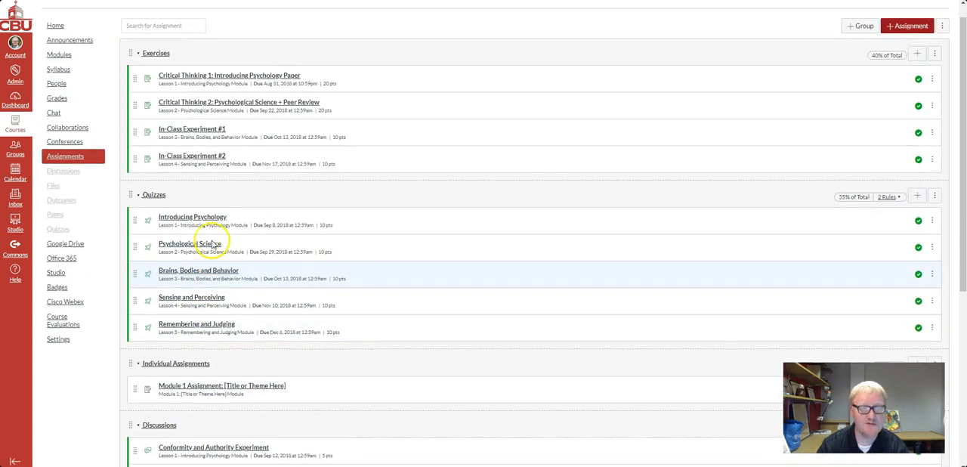
pyautogui.scroll(-2, 295, 363)
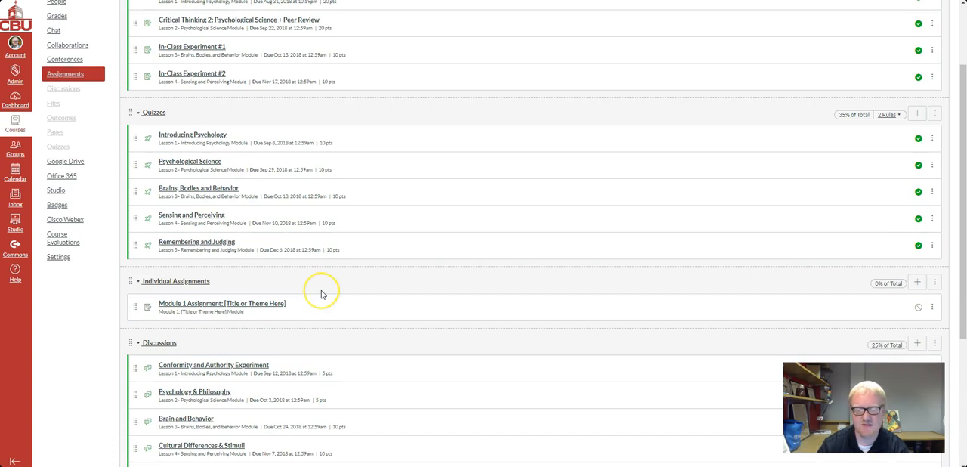
pyautogui.scroll(1, 318, 293)
pyautogui.scroll(-1, 318, 293)
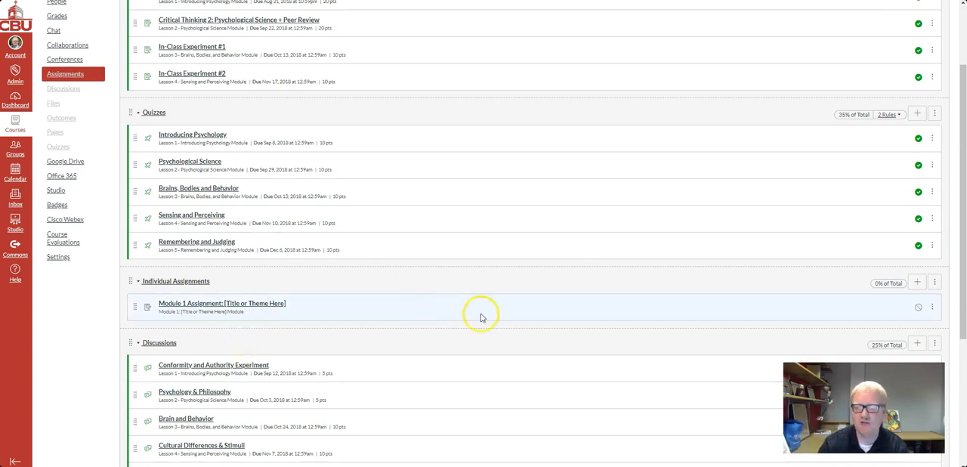
# Move "Module 1 Assignment: [Title or Theme Here]" to the Exercises assignment group, placed At the Bottom
pyautogui.click(933, 308)
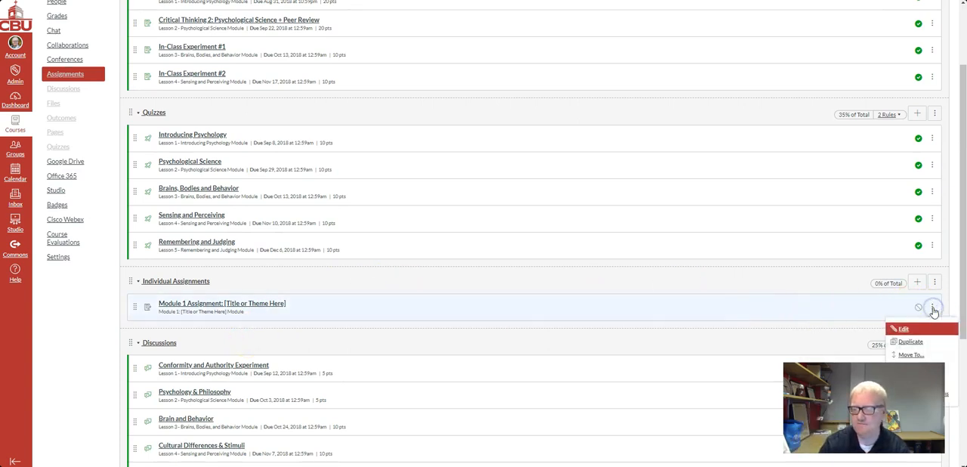
pyautogui.scroll(-1, 933, 312)
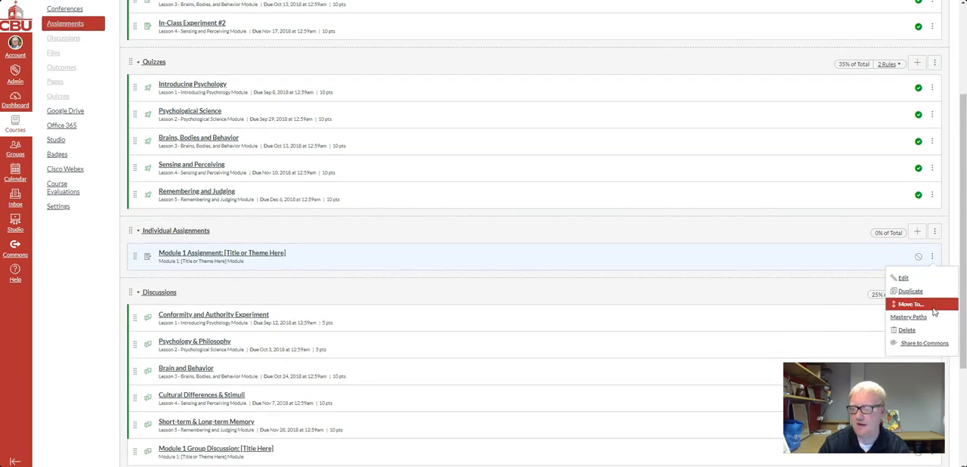
pyautogui.click(933, 305)
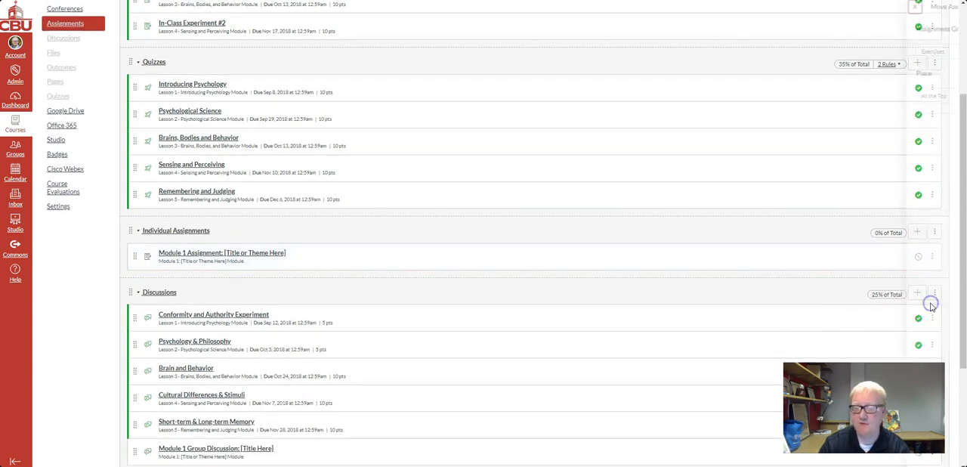
pyautogui.click(879, 51)
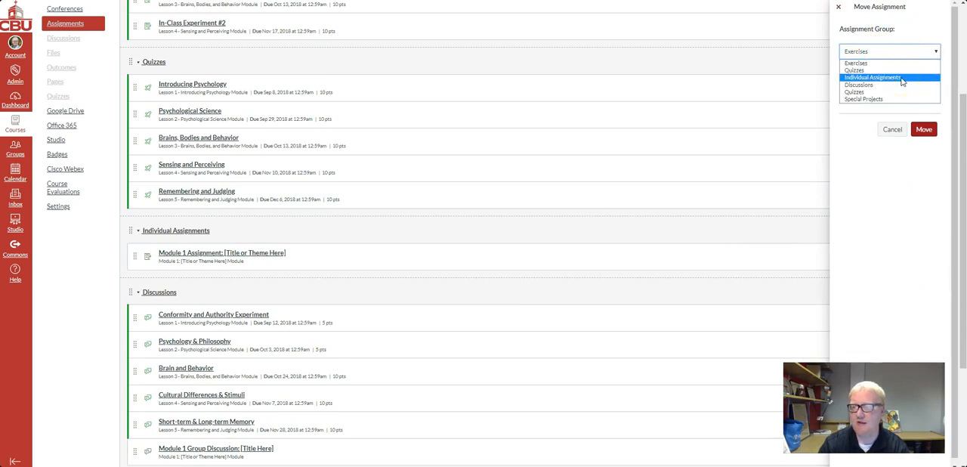
pyautogui.click(870, 64)
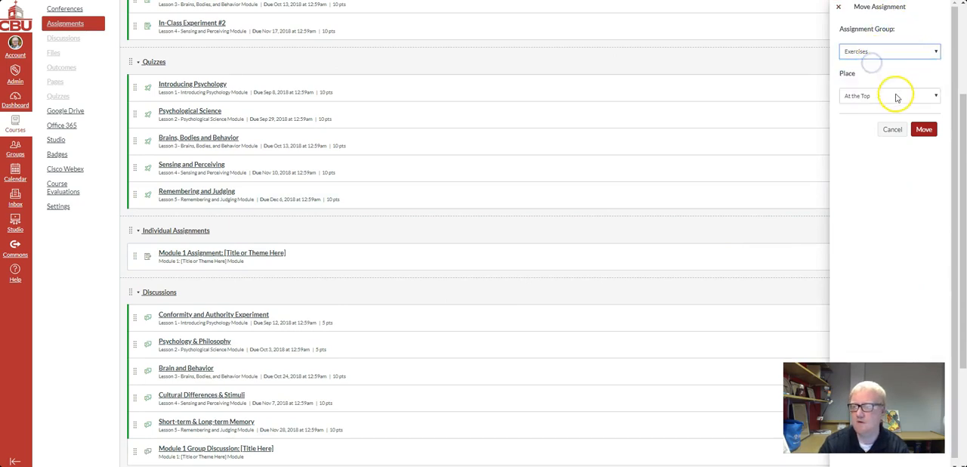
pyautogui.click(864, 96)
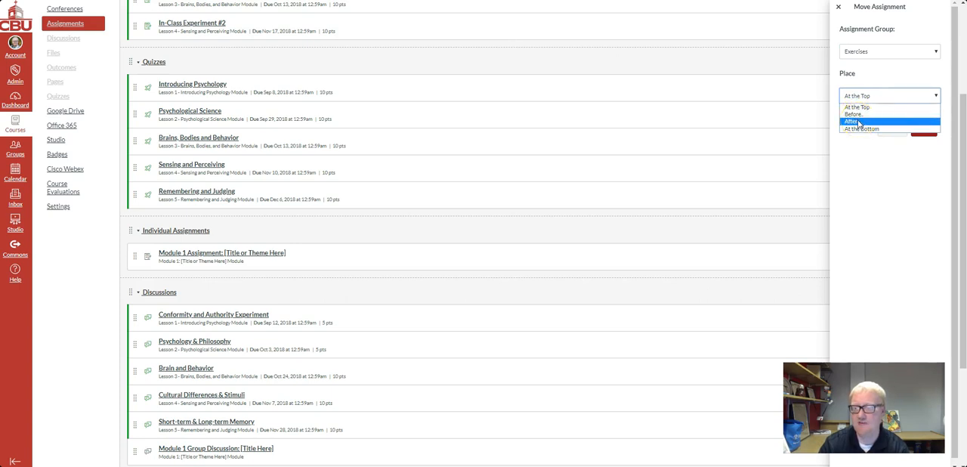
pyautogui.click(866, 129)
pyautogui.click(927, 130)
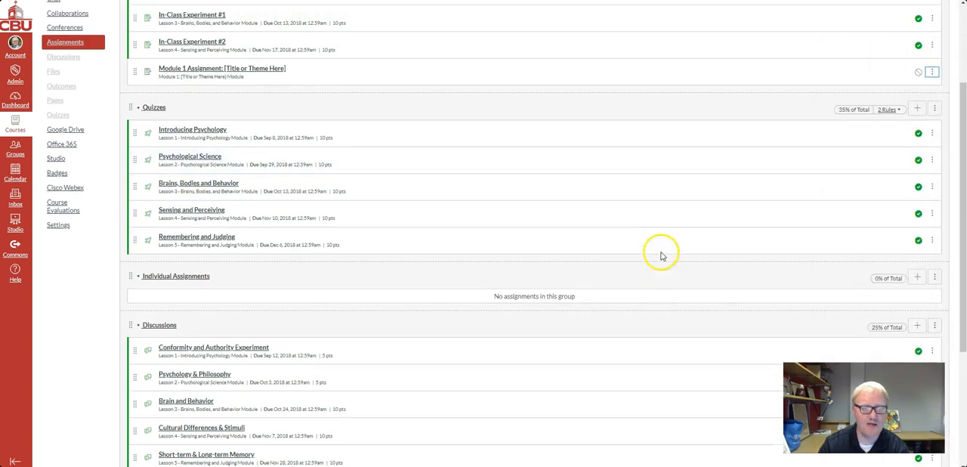
# Delete the empty Individual Assignments group and accept the confirmation
pyautogui.scroll(-2, 660, 256)
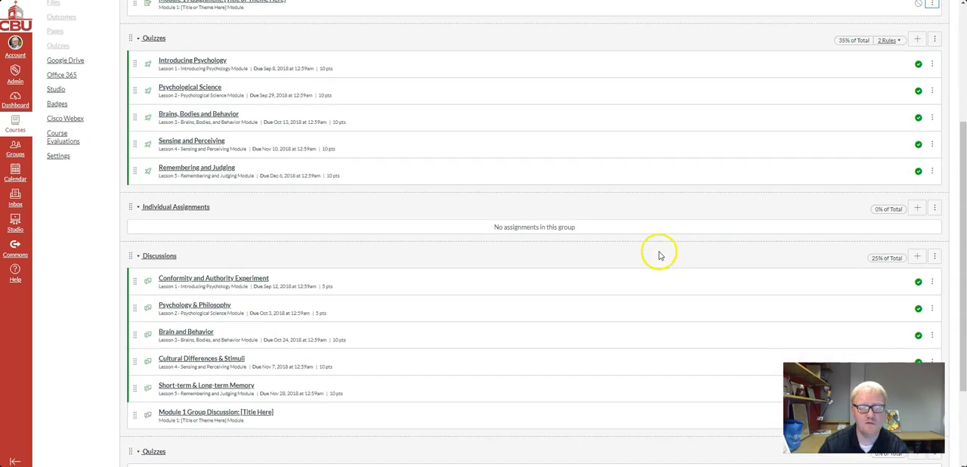
pyautogui.click(934, 209)
pyautogui.click(925, 245)
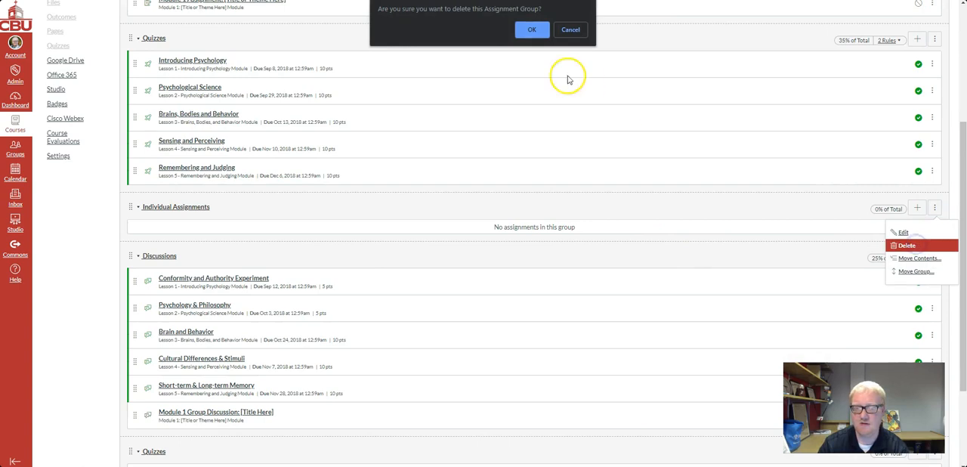
pyautogui.click(529, 30)
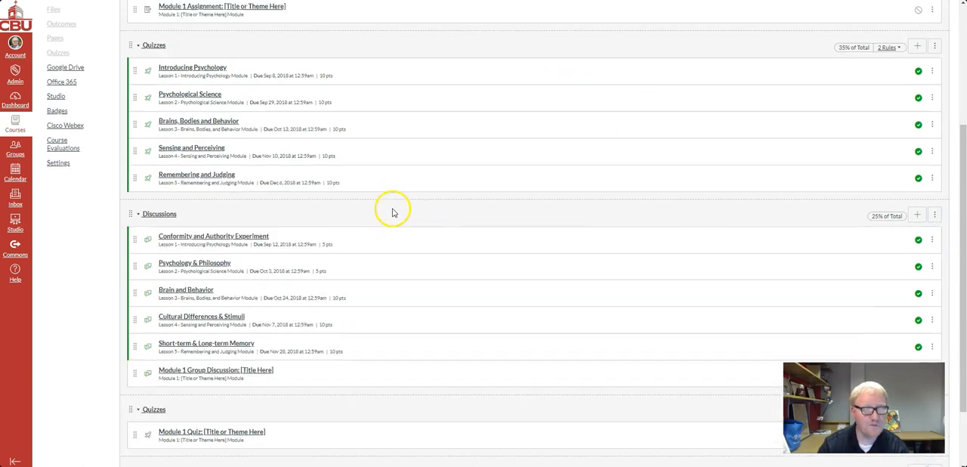
# Move "Module 1 Quiz: [Title or Theme Here]" into the Quizzes group weighted 35% of total
pyautogui.scroll(-4, 148, 162)
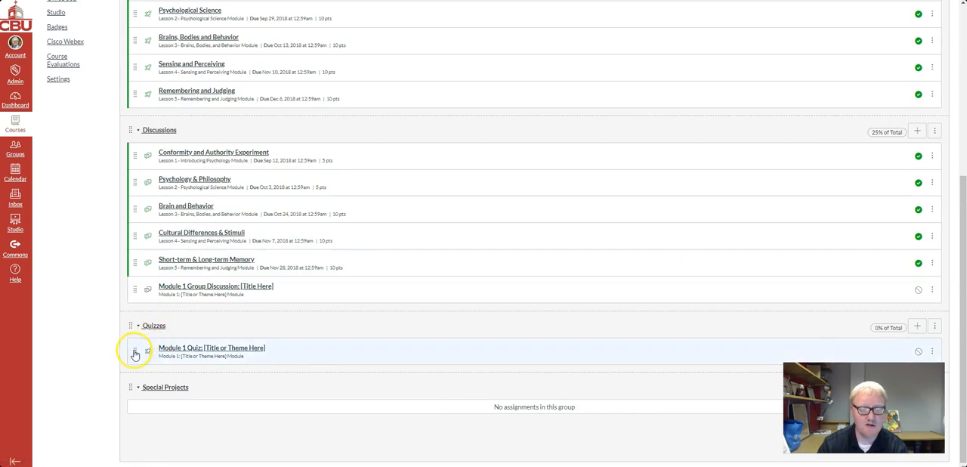
pyautogui.scroll(5, 135, 356)
pyautogui.scroll(-4, 134, 355)
pyautogui.moveTo(134, 400); pyautogui.dragTo(152, 159)
pyautogui.scroll(-2, 380, 397)
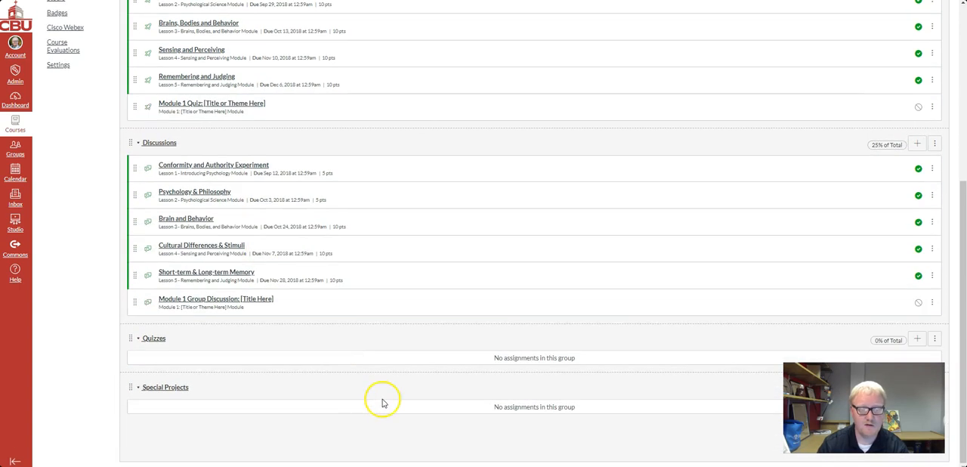
# Delete the empty Quizzes group weighted 0% of total and accept the confirmation
pyautogui.click(934, 339)
pyautogui.moveTo(863, 408); pyautogui.dragTo(772, 409)
pyautogui.click(935, 339)
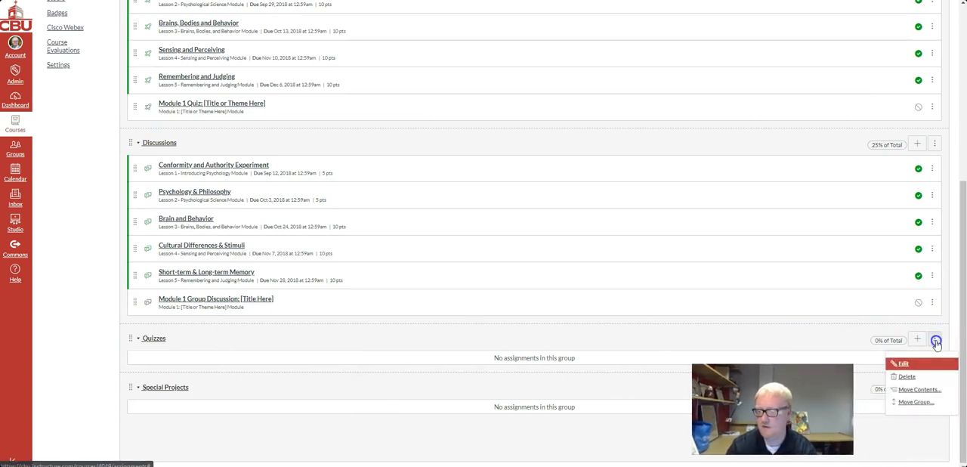
pyautogui.click(904, 376)
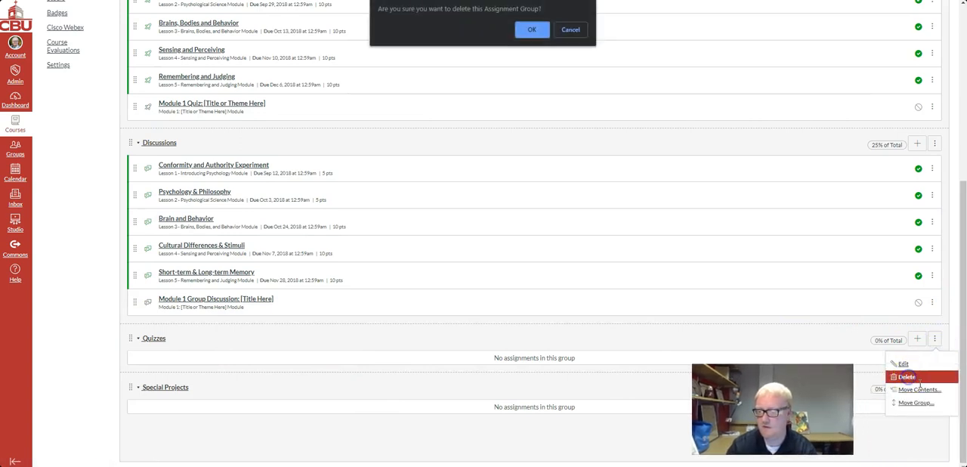
pyautogui.click(541, 33)
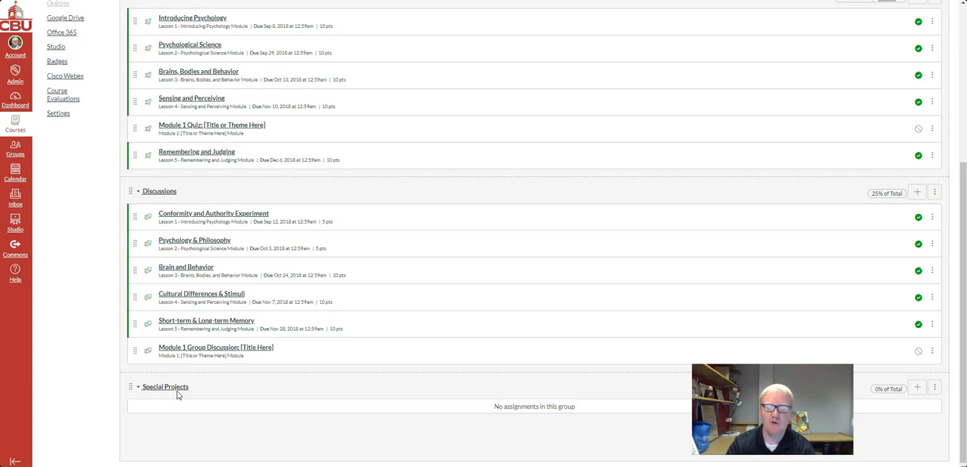
# Rename the Special Projects assignment group as Final and save it
pyautogui.click(936, 388)
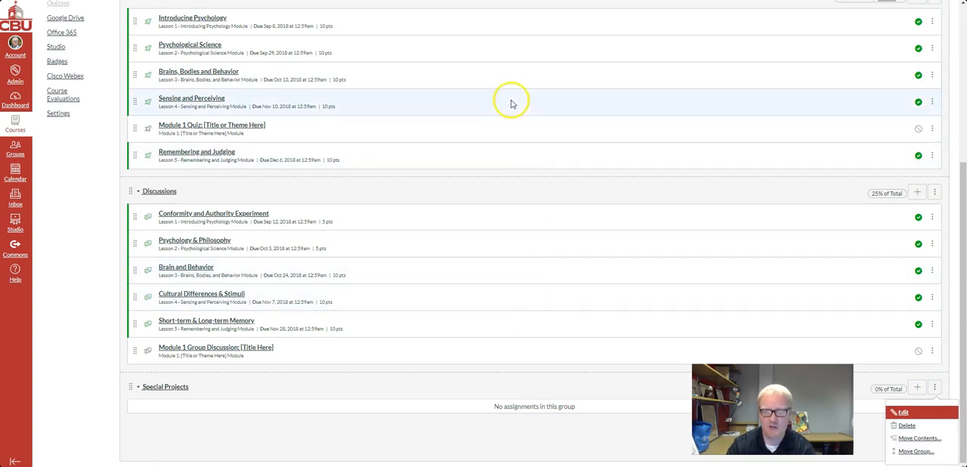
pyautogui.click(904, 413)
pyautogui.moveTo(481, 271); pyautogui.dragTo(419, 276)
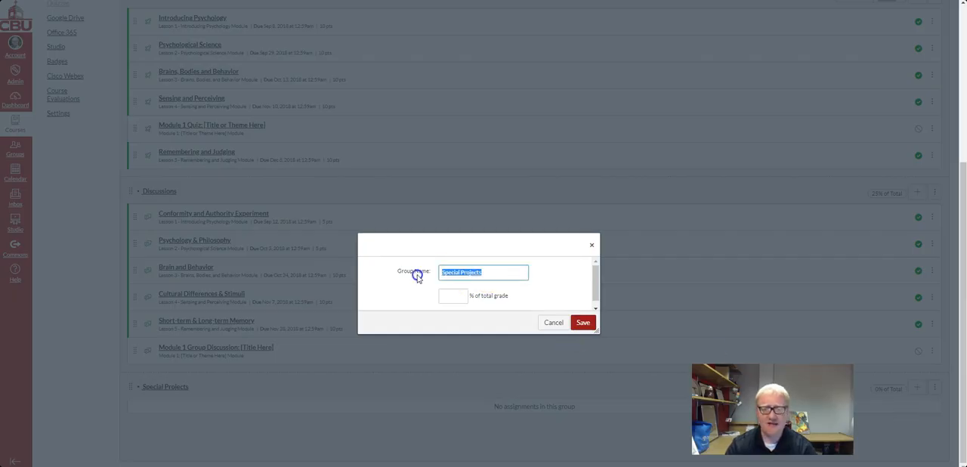
pyautogui.write('Final')
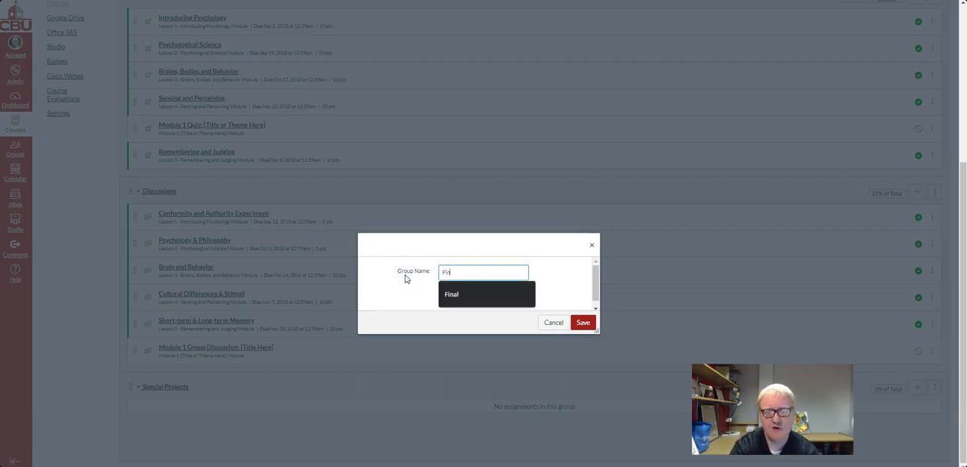
pyautogui.click(582, 322)
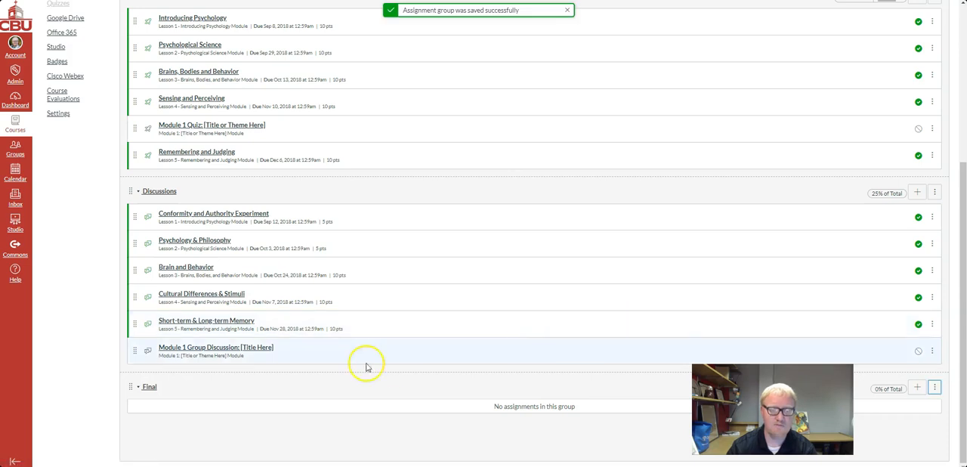
# Reorder the assignment groups so that Quizzes comes after Discussions and before Final
pyautogui.scroll(4, 378, 359)
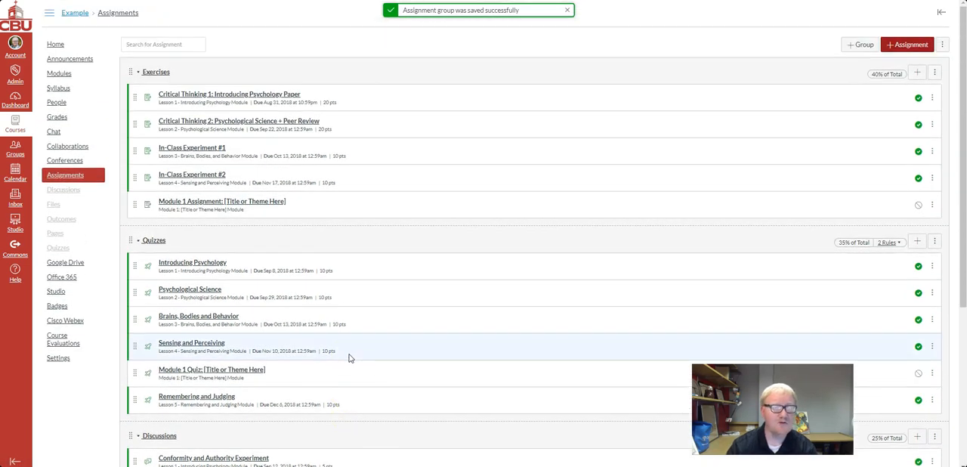
pyautogui.scroll(-3, 349, 358)
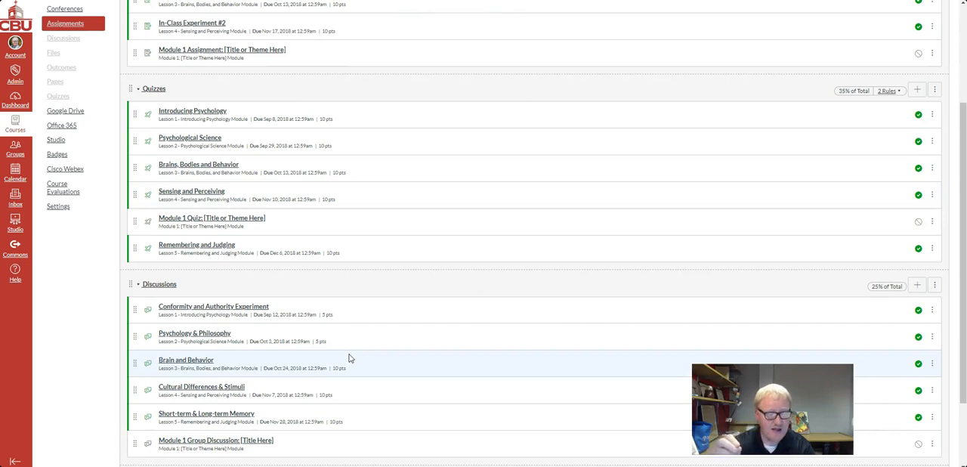
pyautogui.scroll(-2, 349, 358)
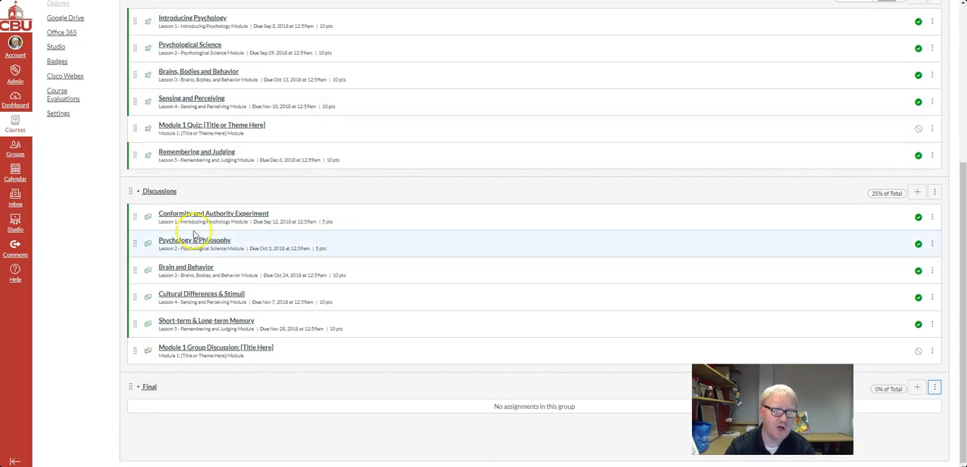
pyautogui.scroll(1, 209, 237)
pyautogui.moveTo(128, 46); pyautogui.dragTo(128, 234)
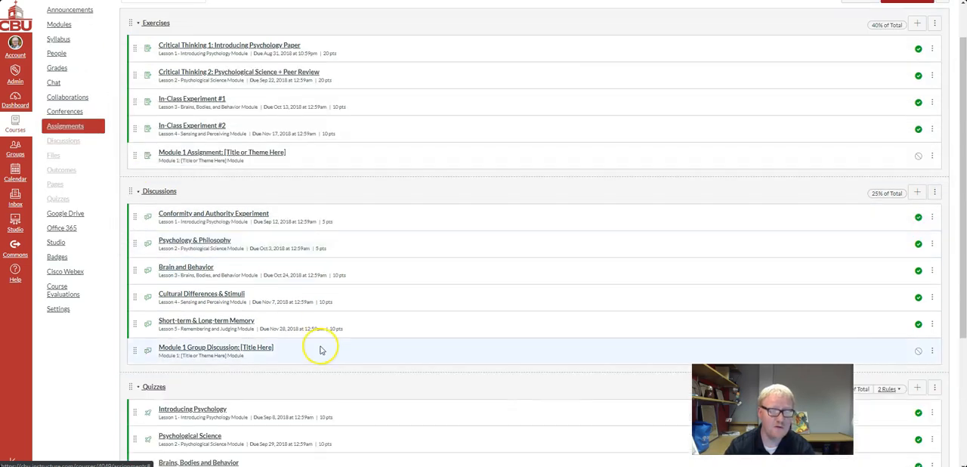
# Check the order of the assignment groups and open the Assignment Groups Weight settings
pyautogui.scroll(1, 320, 345)
pyautogui.scroll(-5, 143, 147)
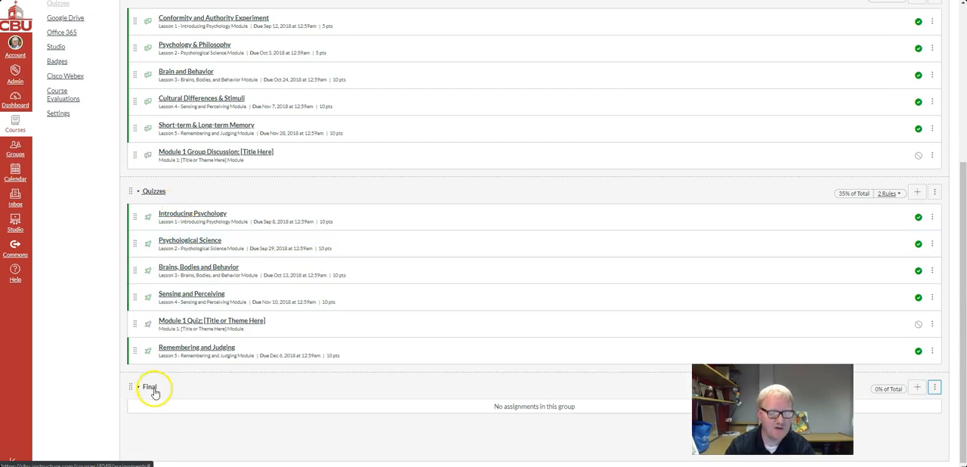
pyautogui.scroll(3, 307, 394)
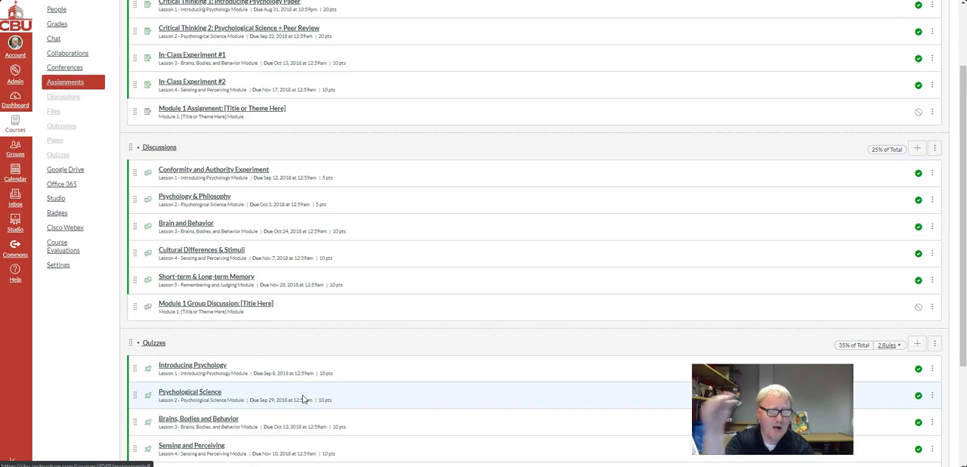
pyautogui.scroll(-3, 385, 339)
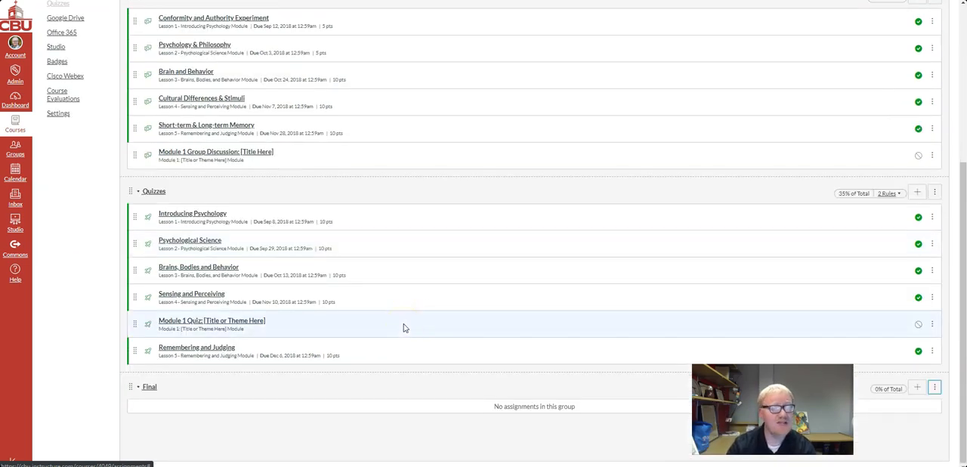
pyautogui.scroll(5, 403, 327)
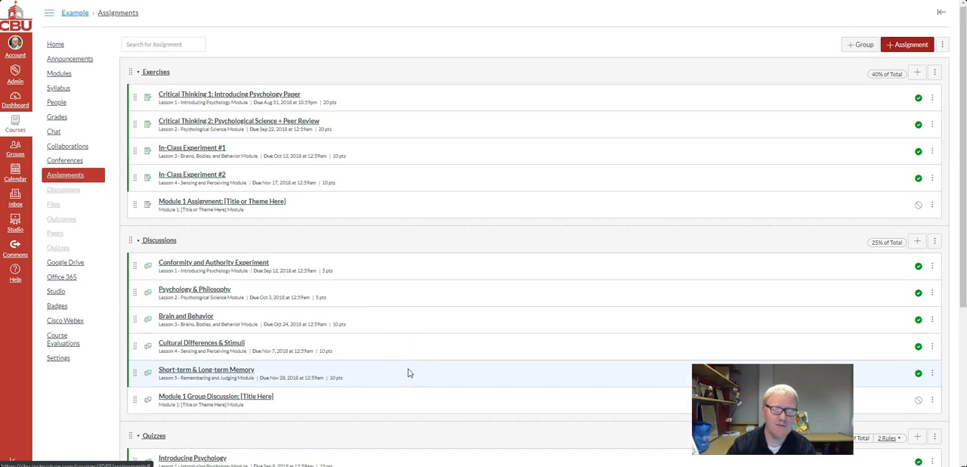
pyautogui.click(942, 47)
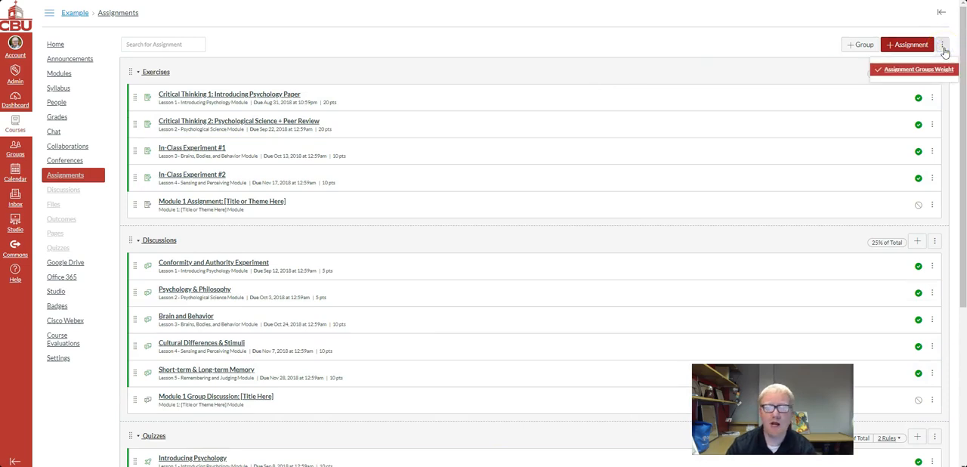
pyautogui.click(919, 72)
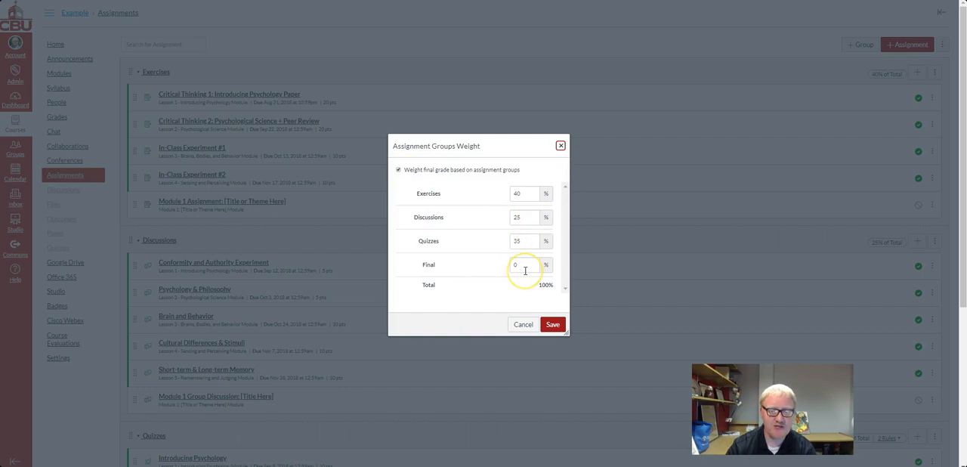
# Turn the weighting of the final grade by assignment groups off and back on
pyautogui.click(397, 170)
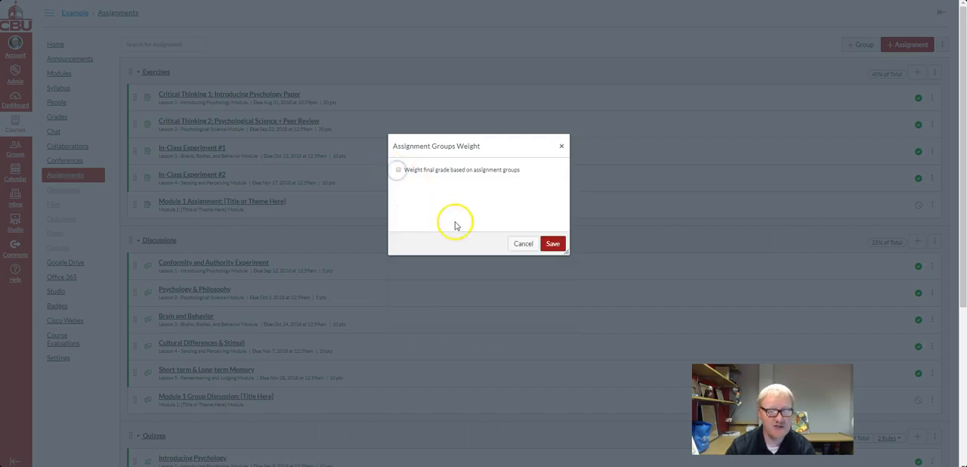
pyautogui.click(398, 172)
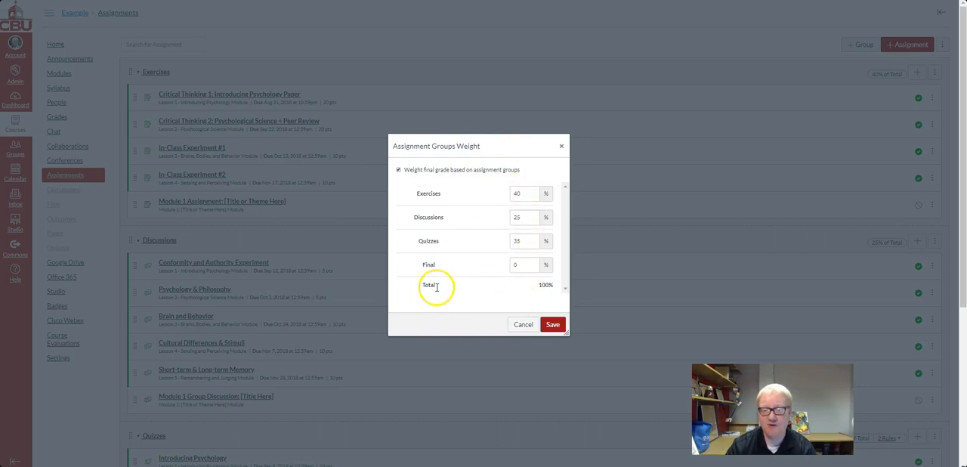
pyautogui.moveTo(511, 287); pyautogui.dragTo(556, 291)
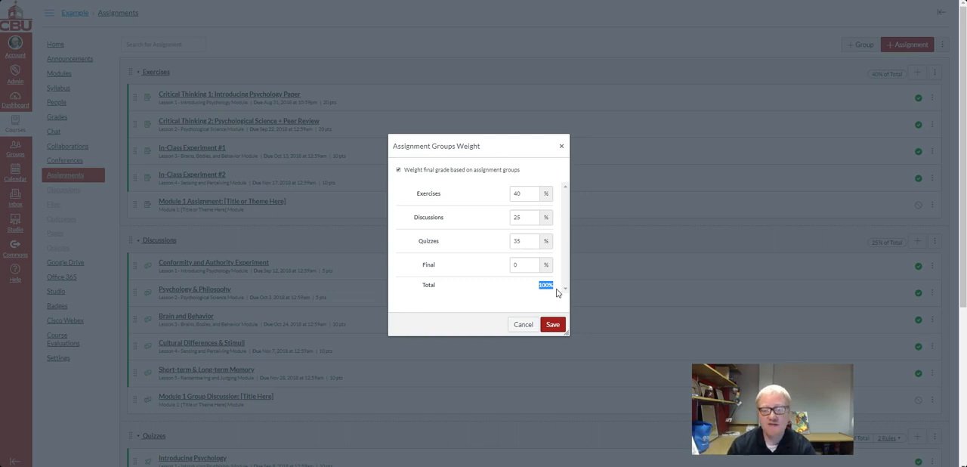
# Set the Final group's weight to 15% and the Exercises group's weight to 25%, and save the weights
pyautogui.click(525, 195)
pyautogui.click(516, 268)
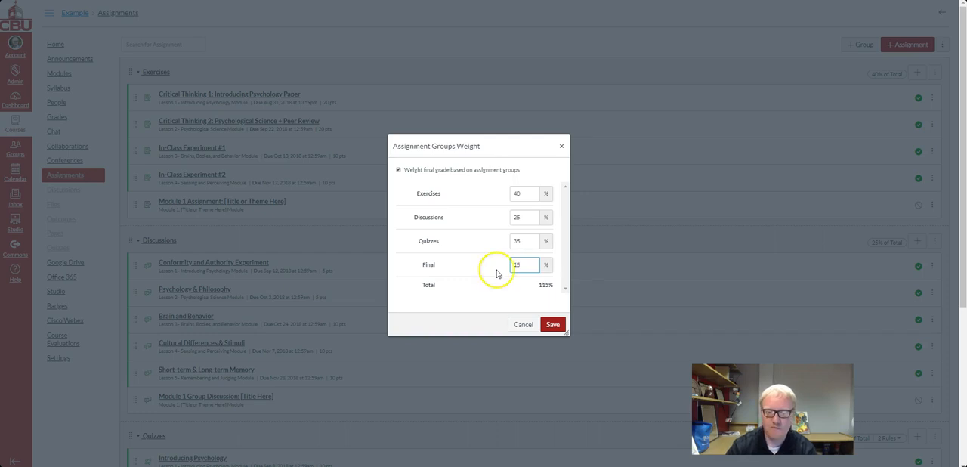
pyautogui.click(526, 193)
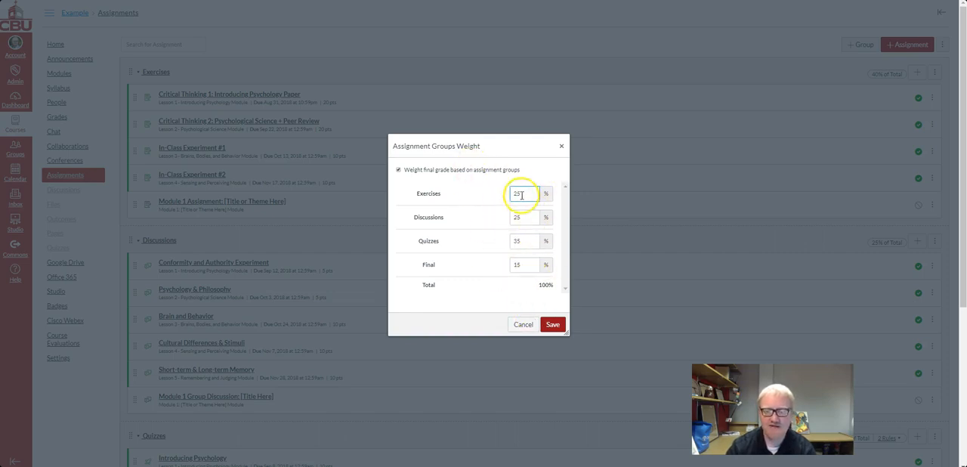
pyautogui.click(560, 334)
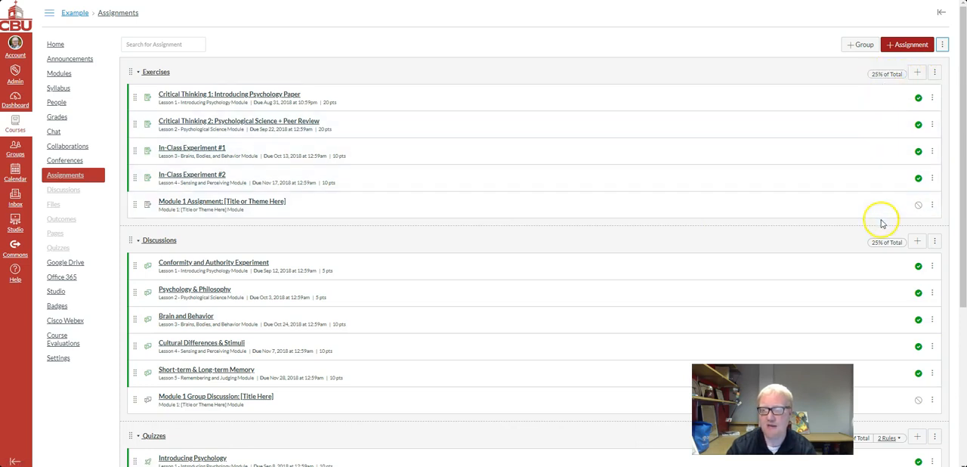
# Review the assignment groups' weights, and examine the assignment and group total columns in the course's Grades
pyautogui.scroll(-1, 876, 242)
pyautogui.scroll(-2, 898, 291)
pyautogui.scroll(-2, 897, 298)
pyautogui.scroll(5, 887, 339)
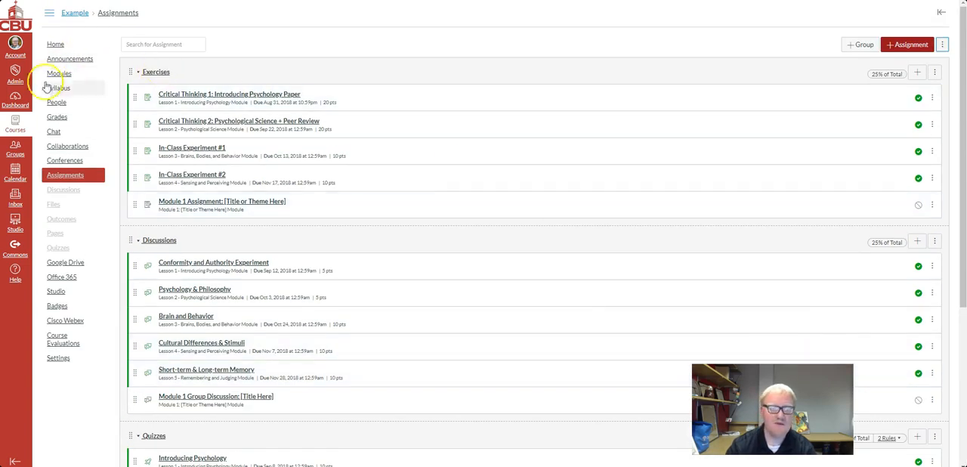
pyautogui.click(51, 118)
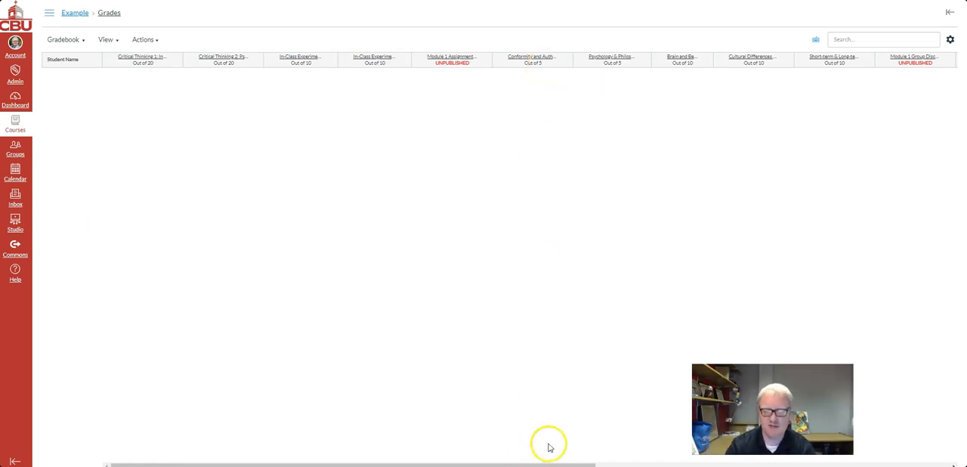
pyautogui.moveTo(554, 462); pyautogui.dragTo(902, 463)
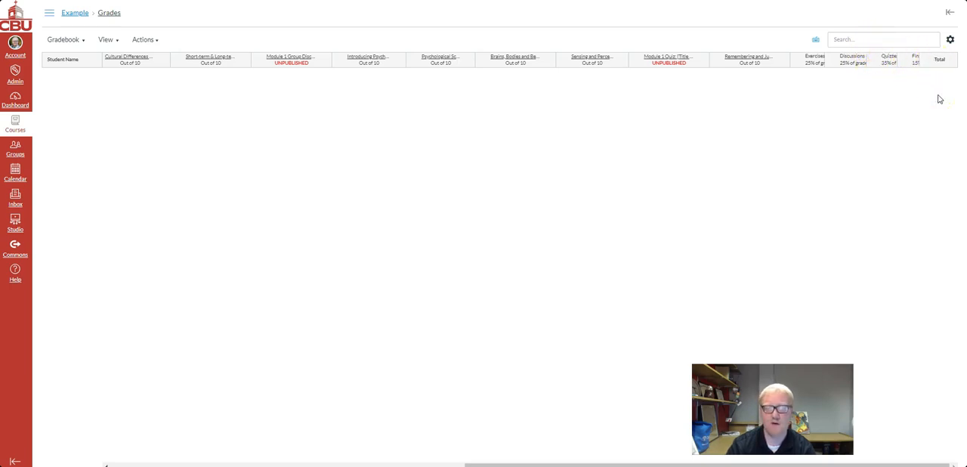
# Look through the gradebook's column arrangement options and its import and export actions
pyautogui.click(104, 40)
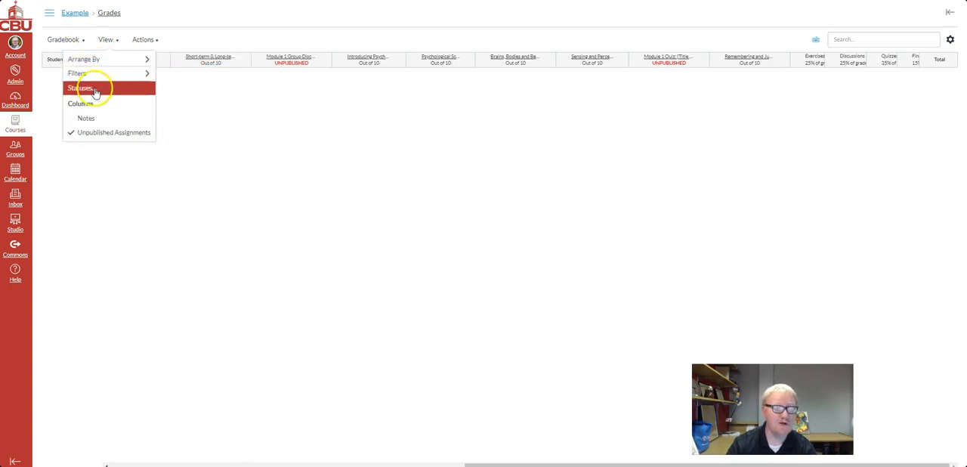
pyautogui.moveTo(86, 59)
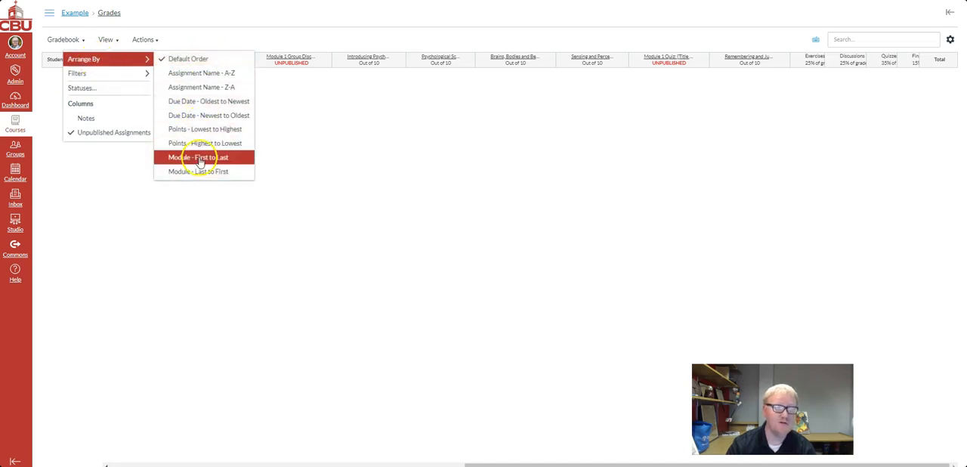
pyautogui.click(146, 40)
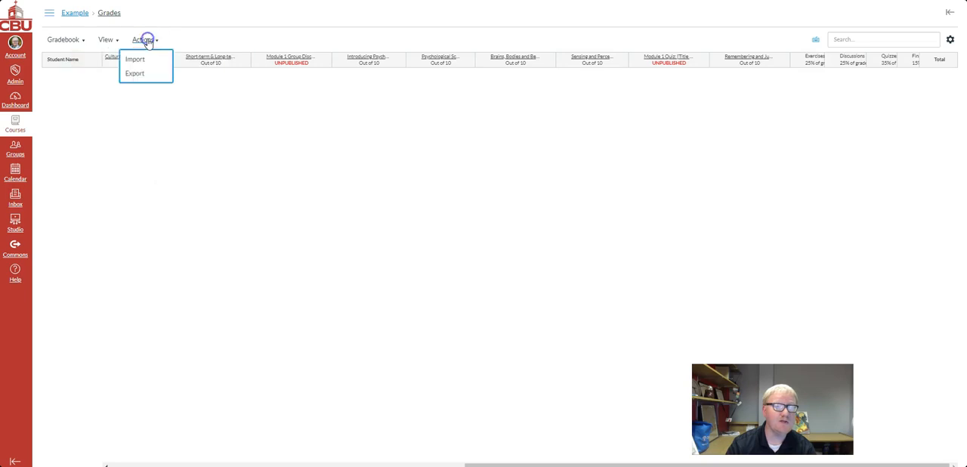
pyautogui.click(136, 75)
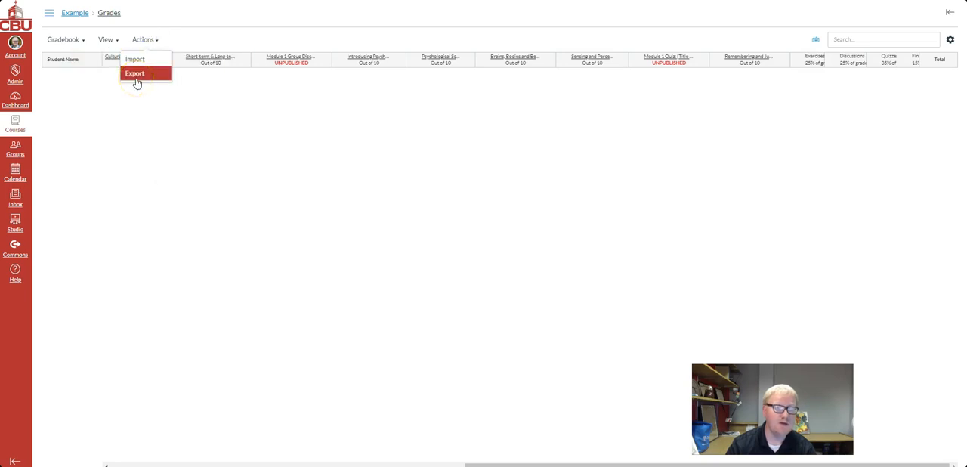